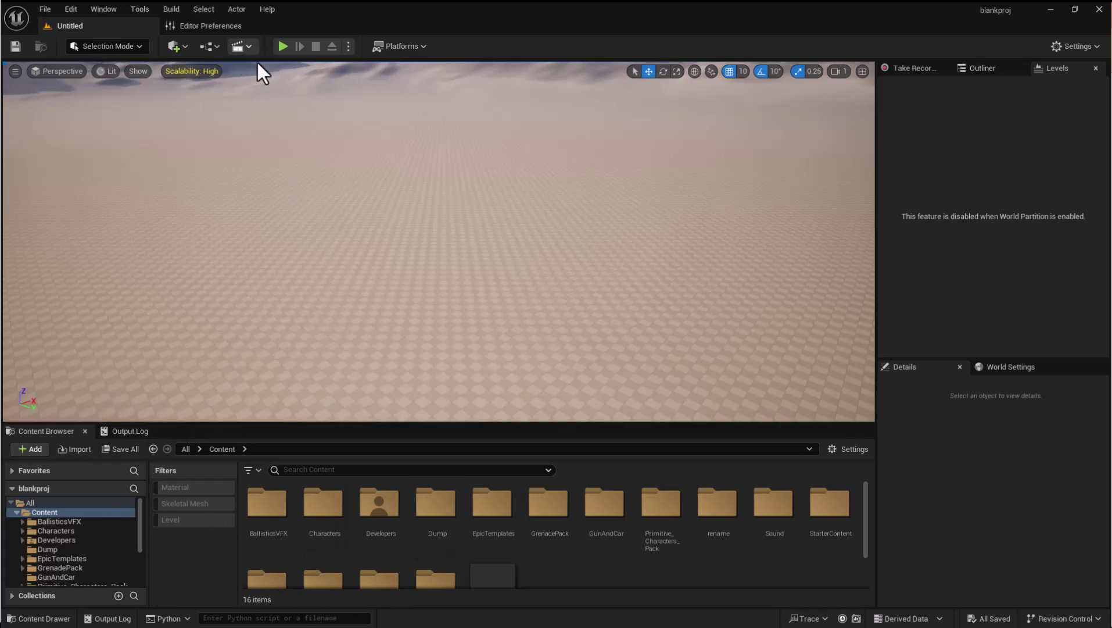
Check the editor preferences, return to the Untitled level, and centre the Notepad script window.
click(221, 25)
click(104, 27)
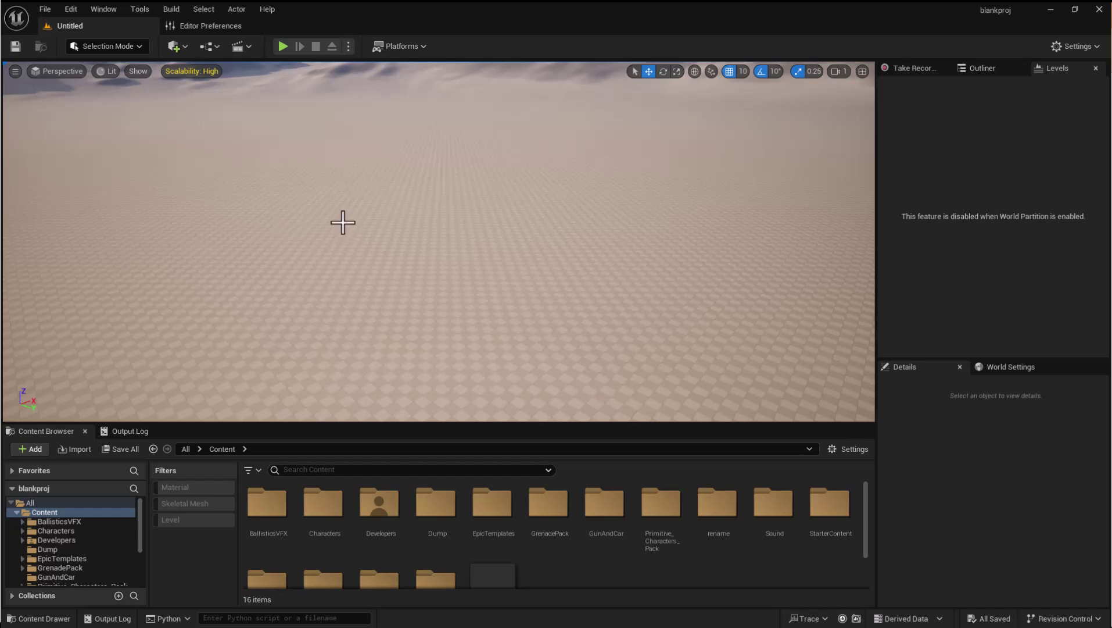
drag(0, 250, 562, 179)
scroll(541, 395, up, 10)
scroll(541, 395, up, 15)
Scroll through the script's Example_SubMenuEntry combo button and PlayToolBar Run function code.
scroll(546, 394, down, 20)
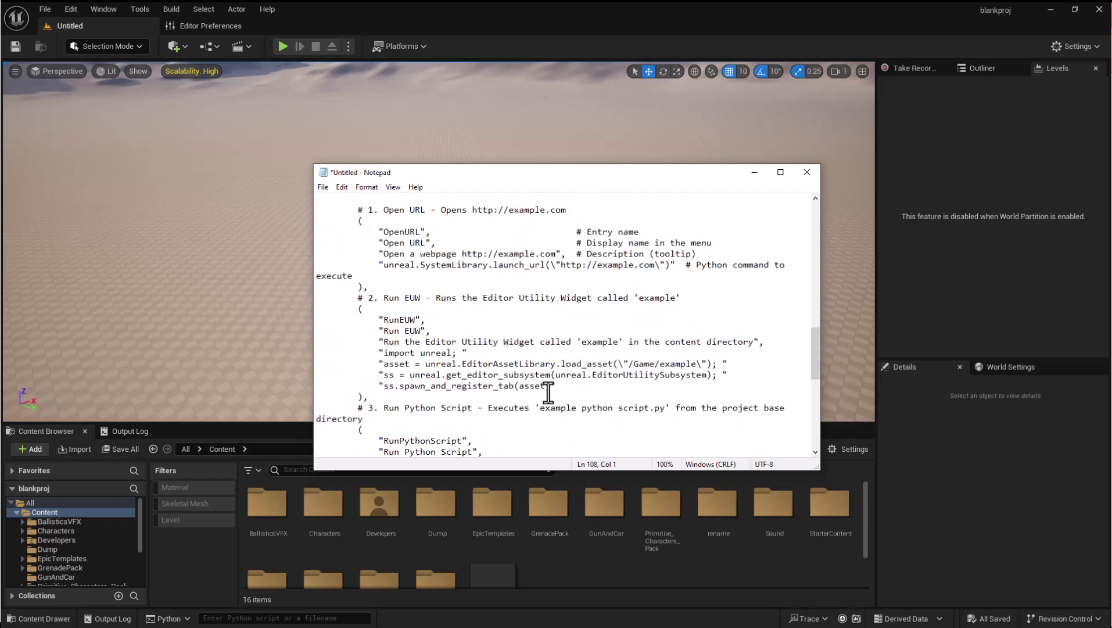
scroll(551, 387, up, 20)
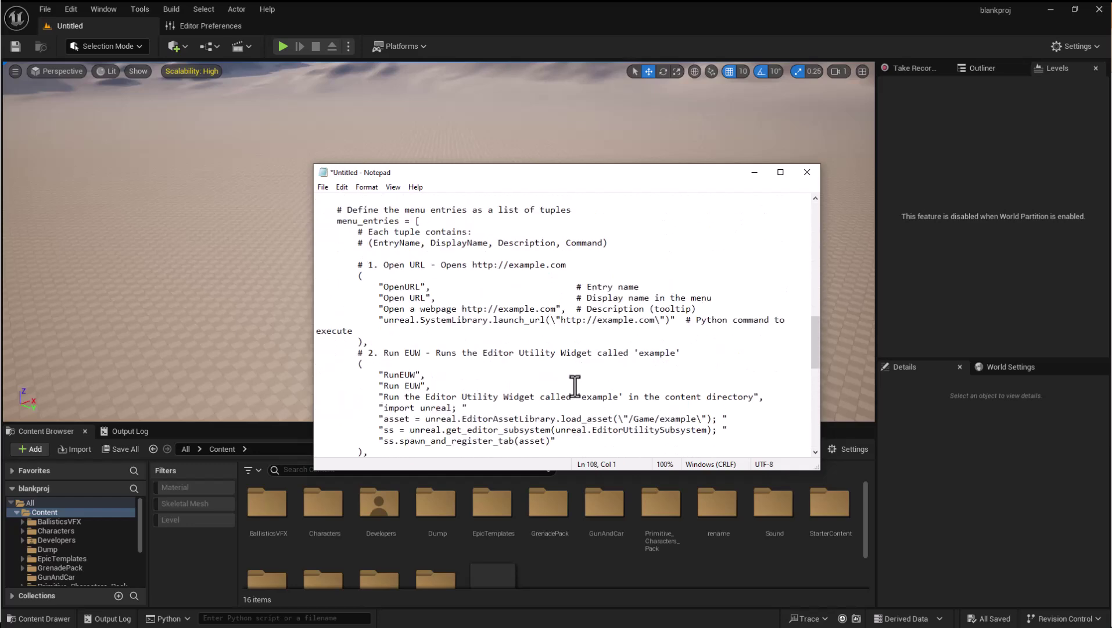
scroll(575, 386, up, 4)
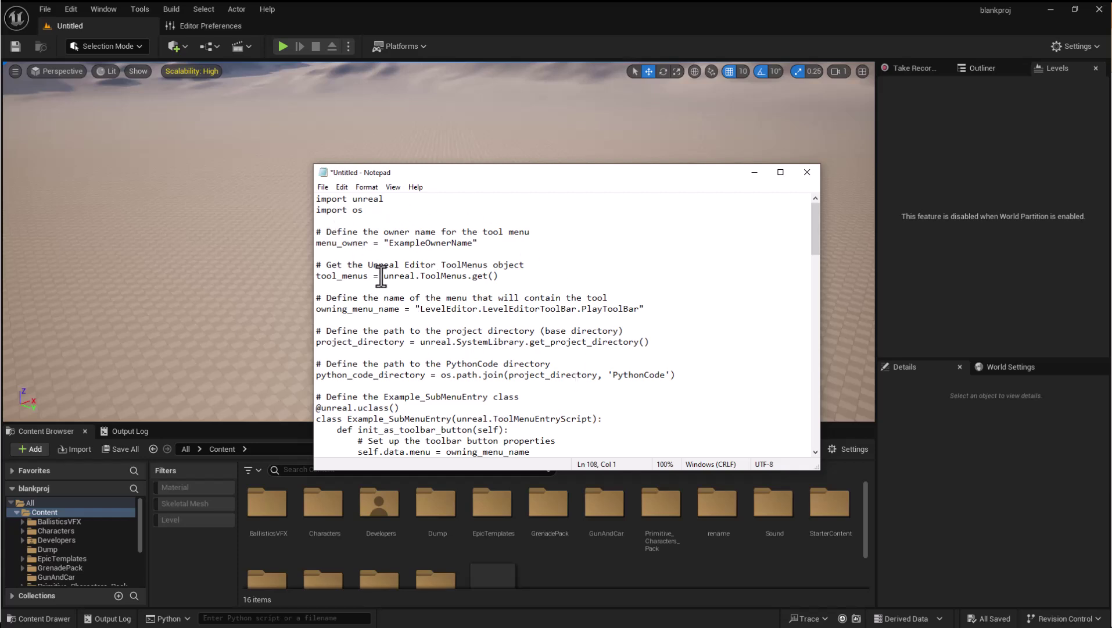
scroll(398, 290, down, 2)
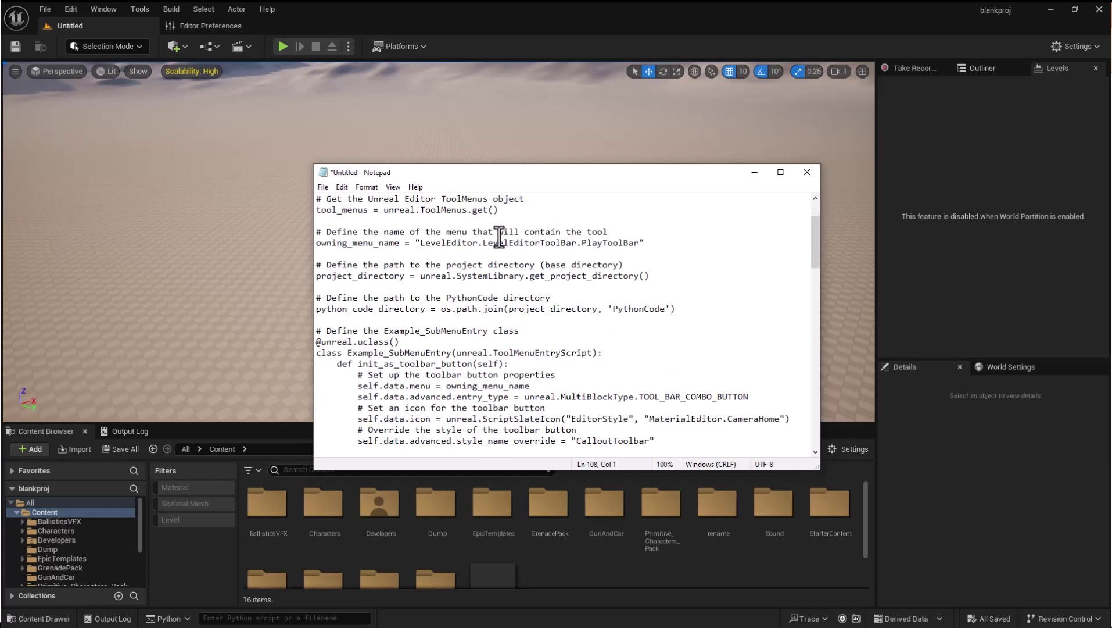
scroll(434, 331, down, 3)
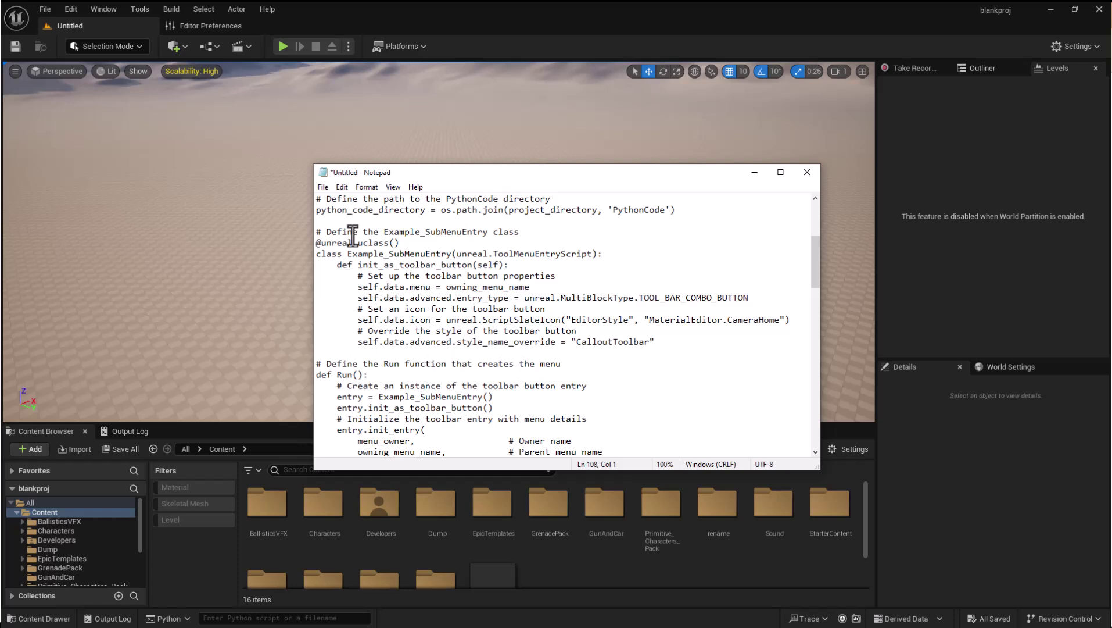
Select all of the Python menu script in Notepad and copy it.
right_click(454, 317)
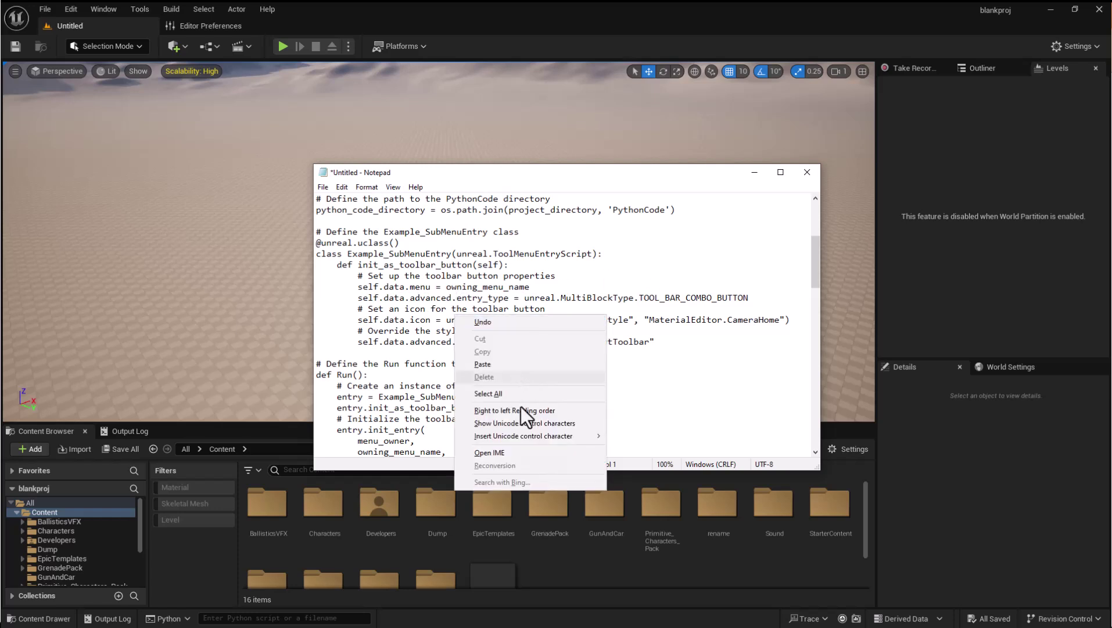
click(519, 394)
right_click(453, 318)
click(512, 364)
Paste the script into Unreal's Python console and run it to add the Example Menu.
key(alt+Tab)
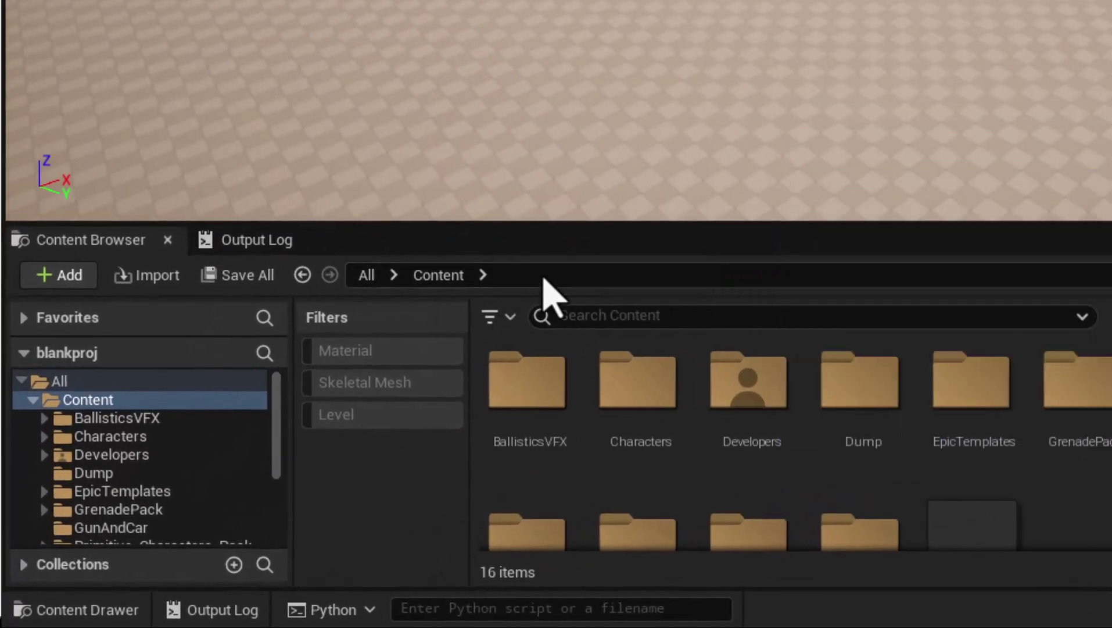
click(353, 611)
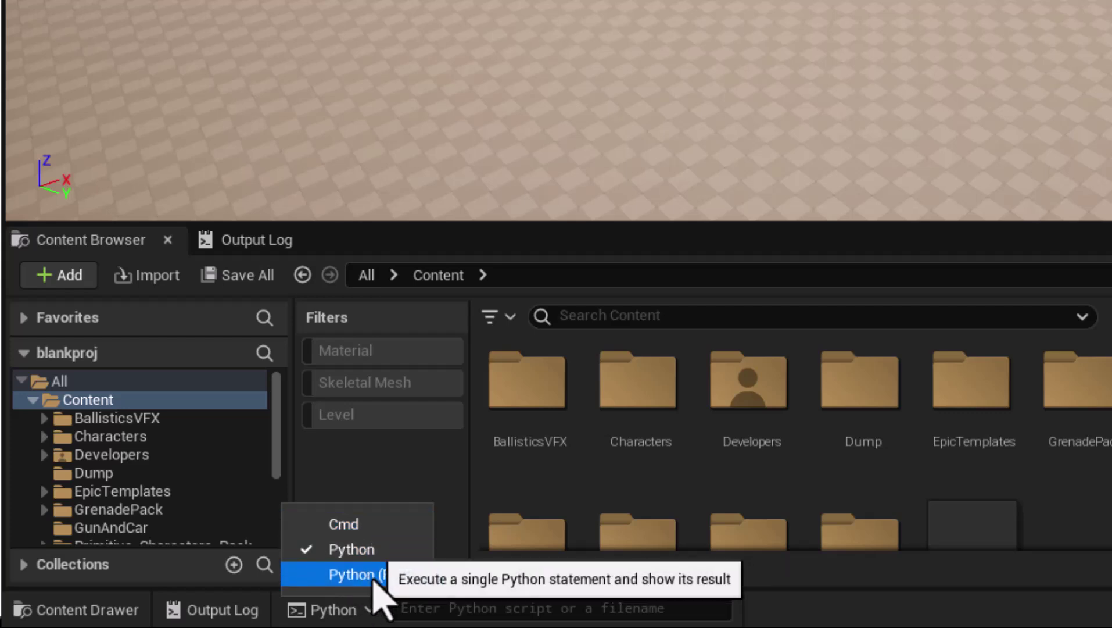
click(372, 552)
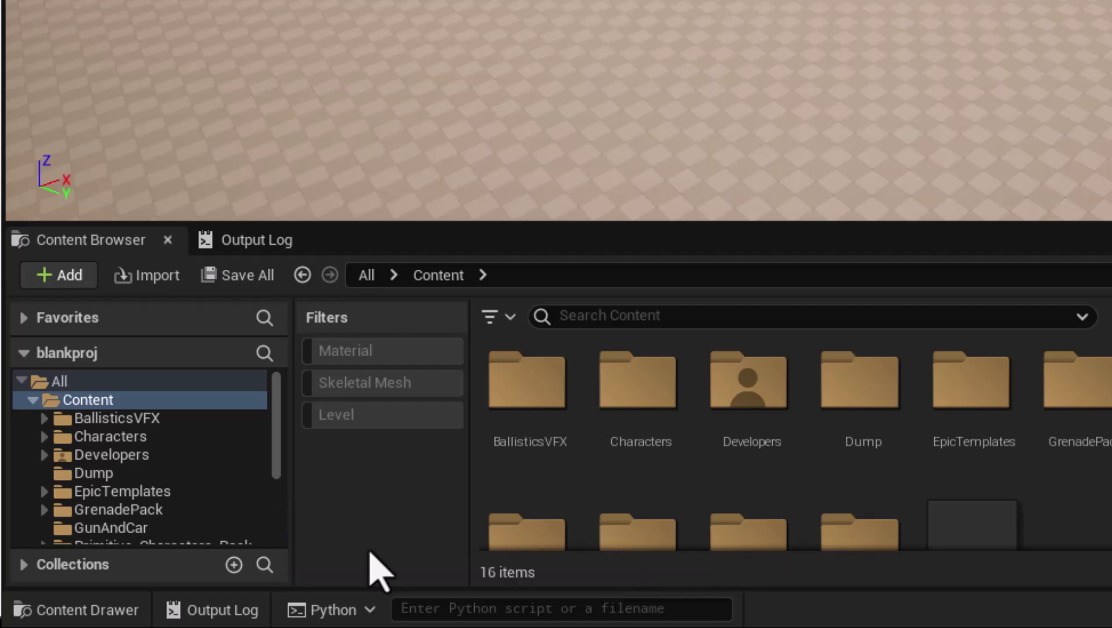
click(434, 607)
right_click(438, 613)
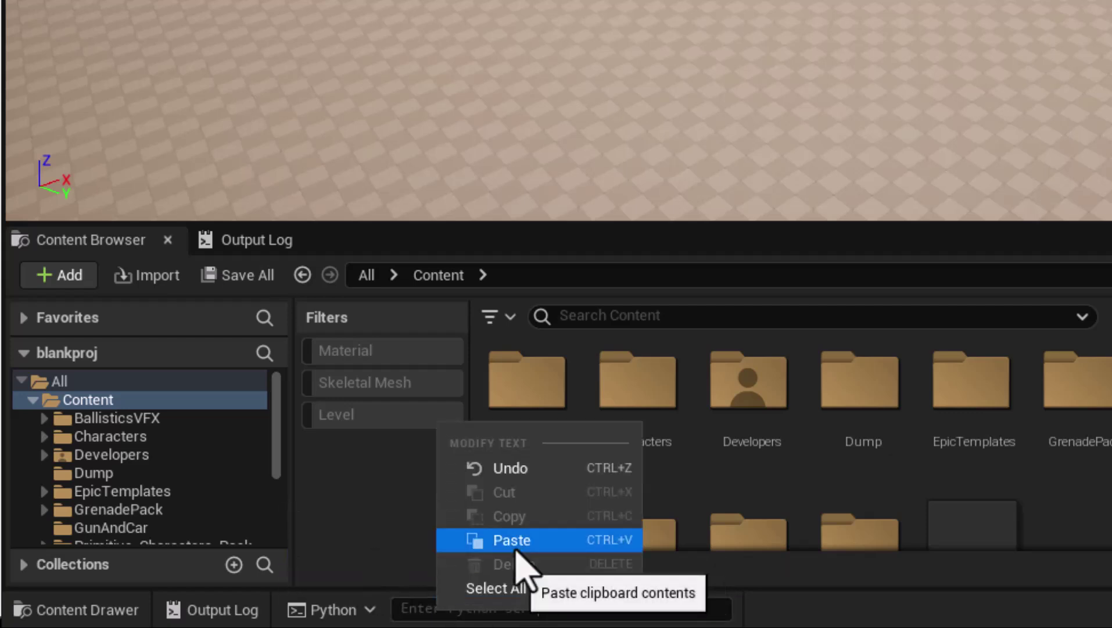
click(512, 540)
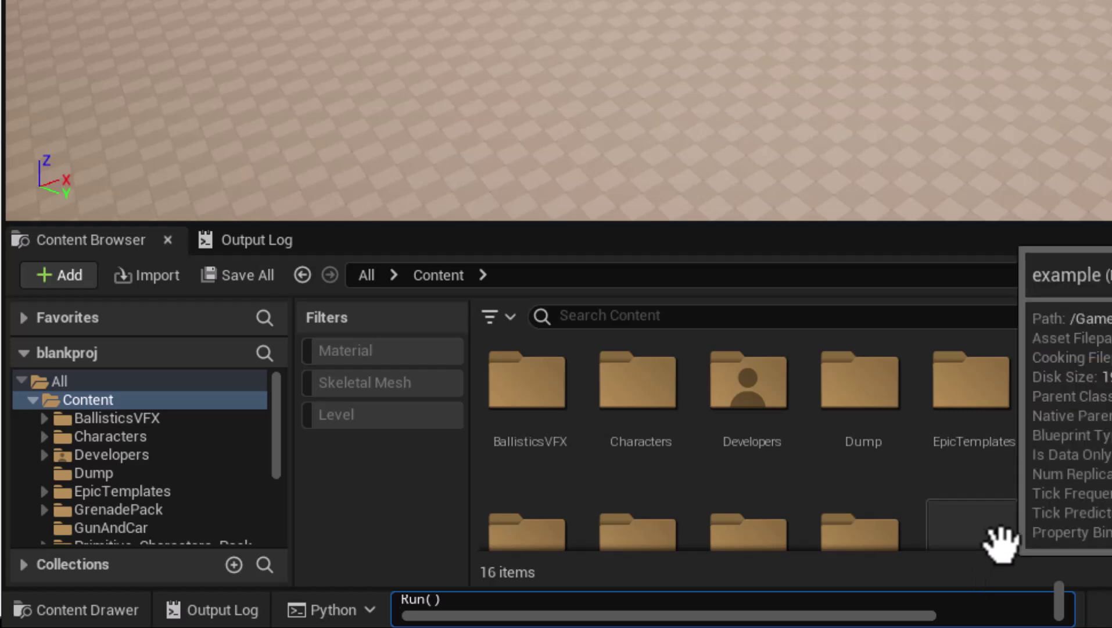
key(Return)
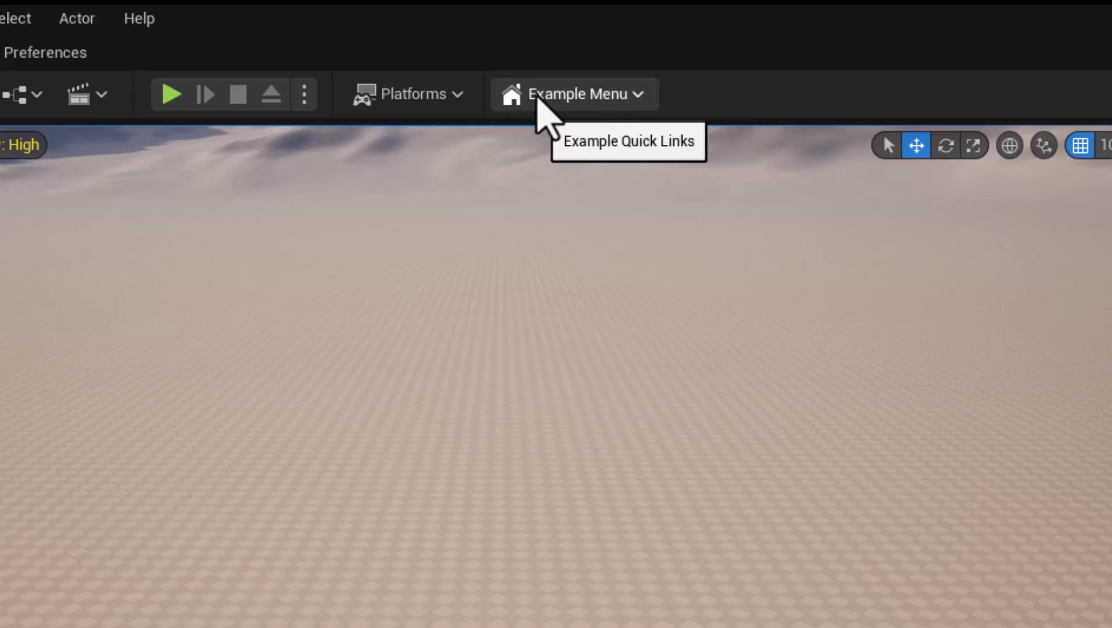
click(631, 95)
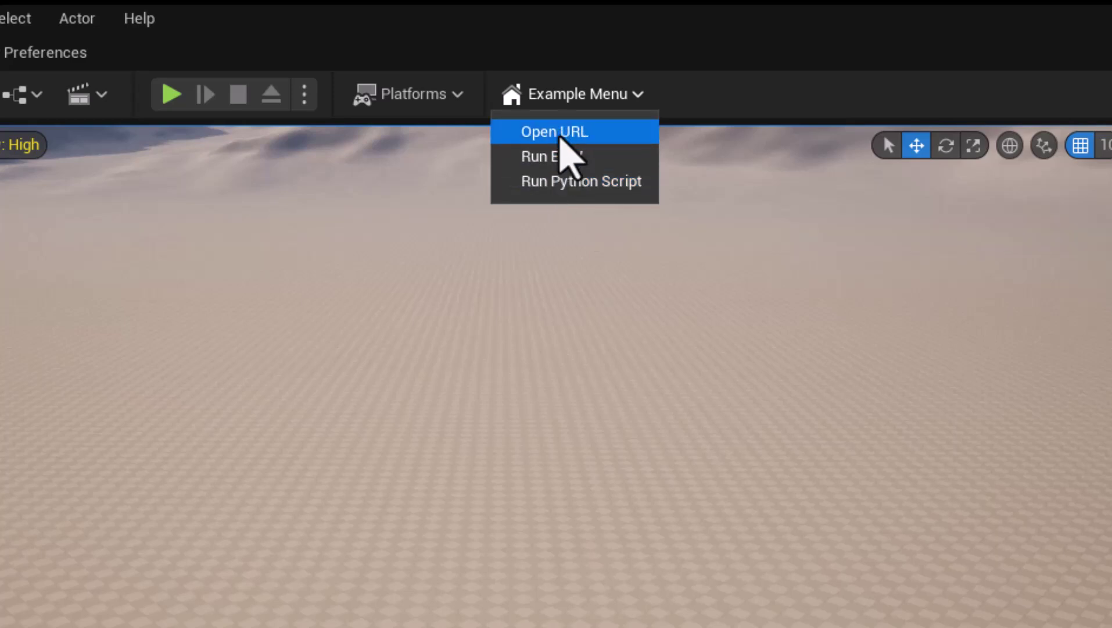
click(567, 134)
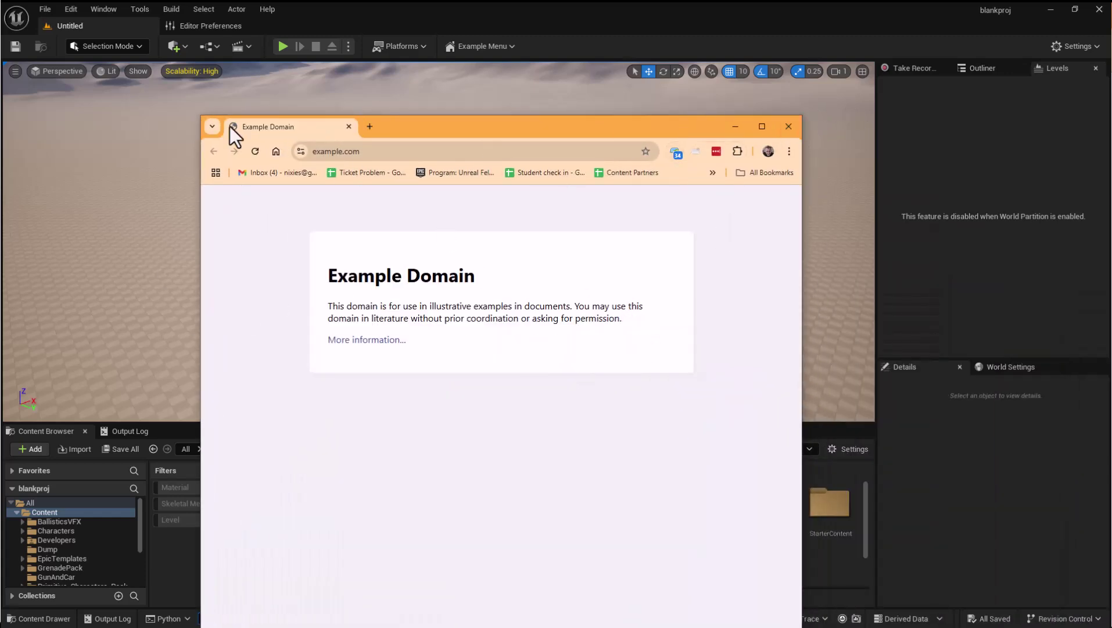
click(790, 123)
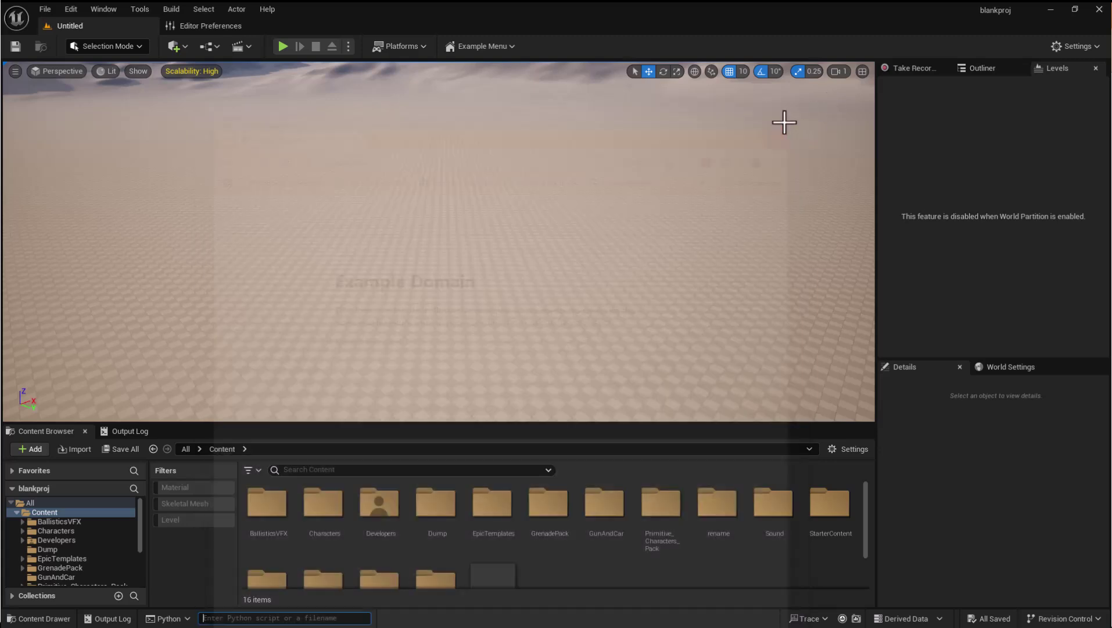
Make the Content Browser taller and show the Example Menu's Open URL, Run EUW and Run Python Script entries.
click(498, 47)
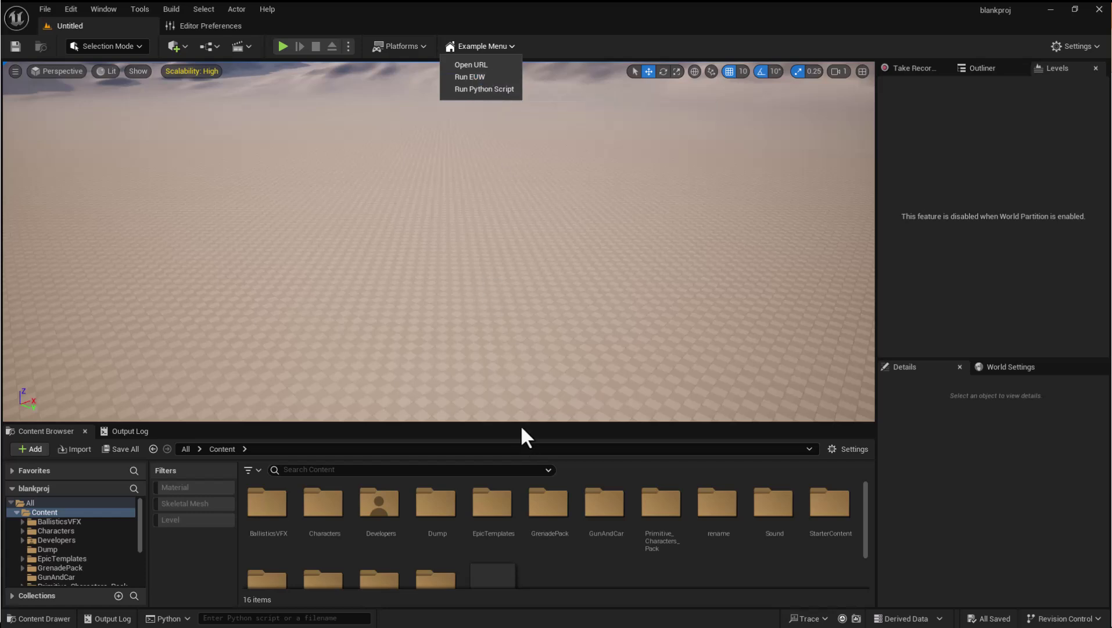
drag(521, 423, 529, 358)
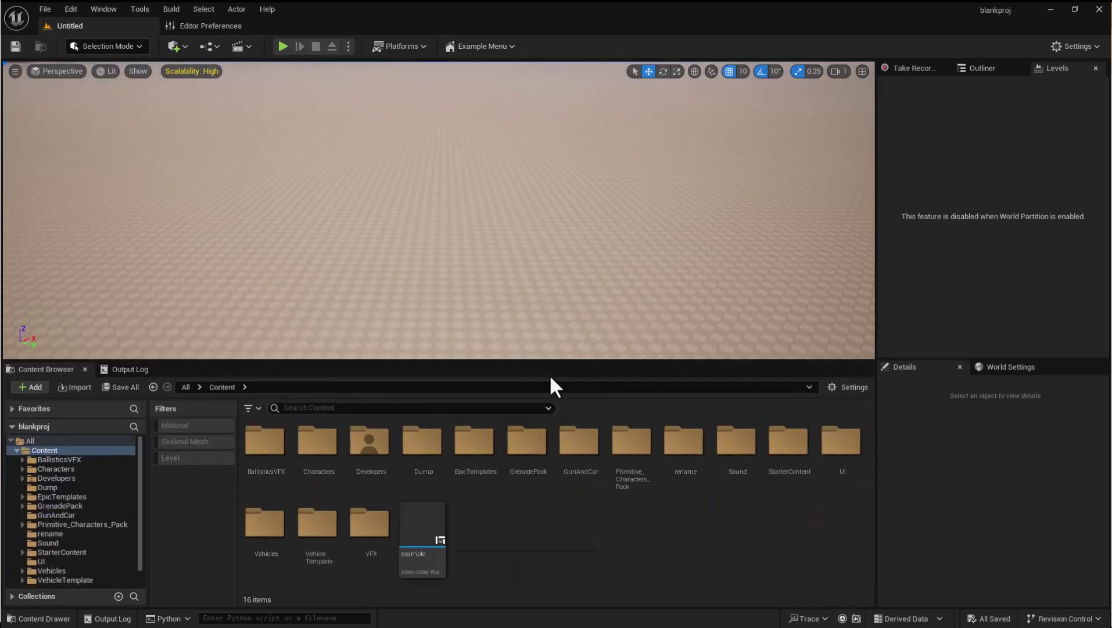
click(490, 43)
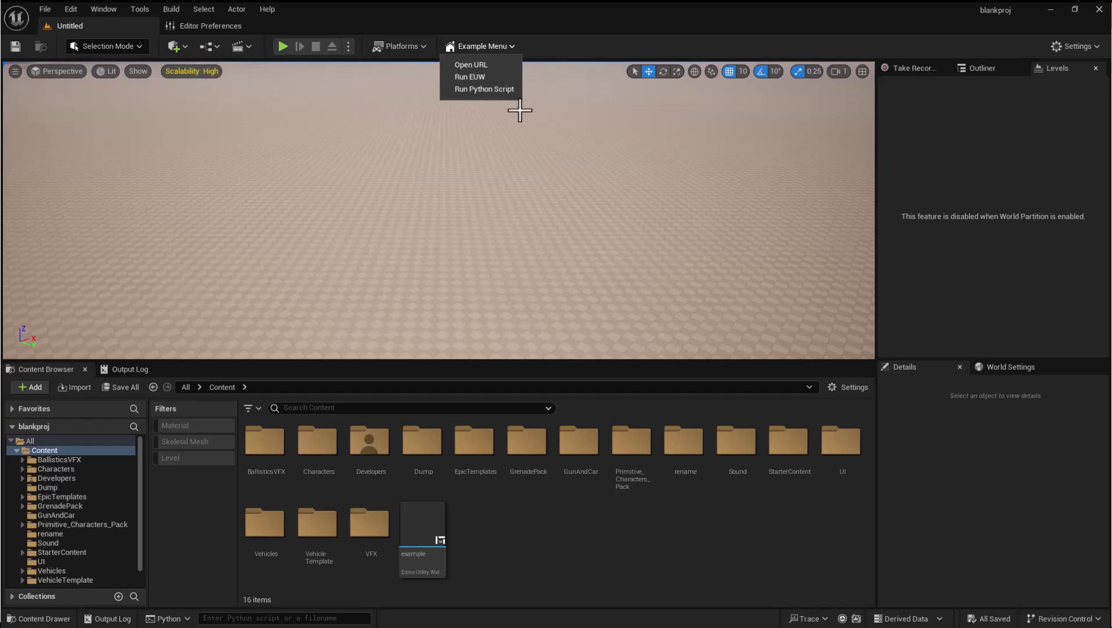
Launch the example Editor Utility Widget, move its window right, then close it.
click(465, 76)
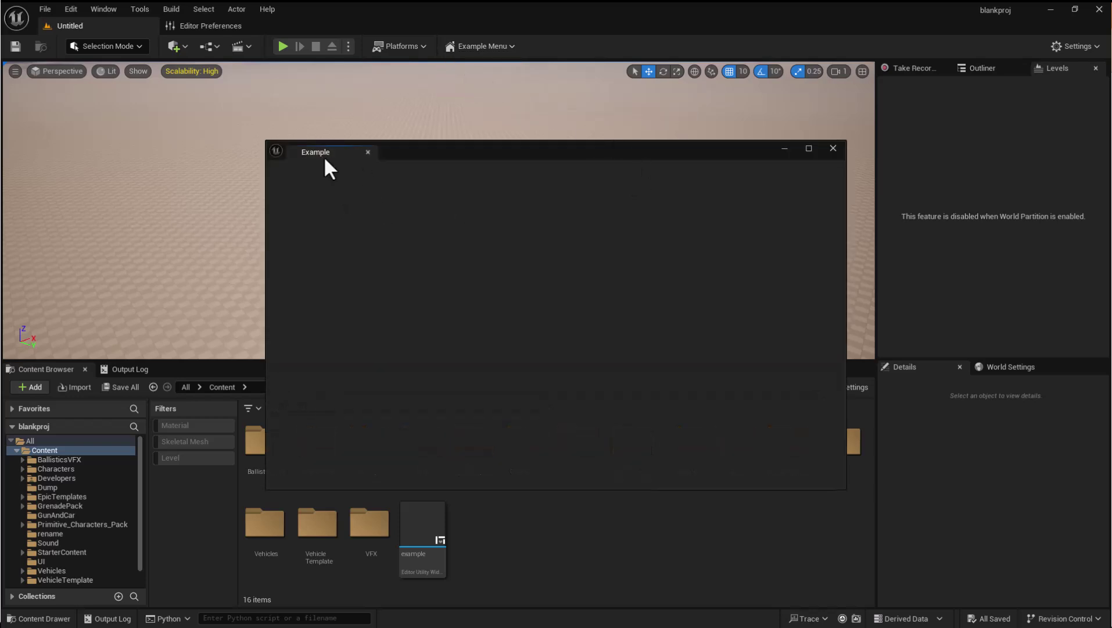
drag(324, 158, 399, 163)
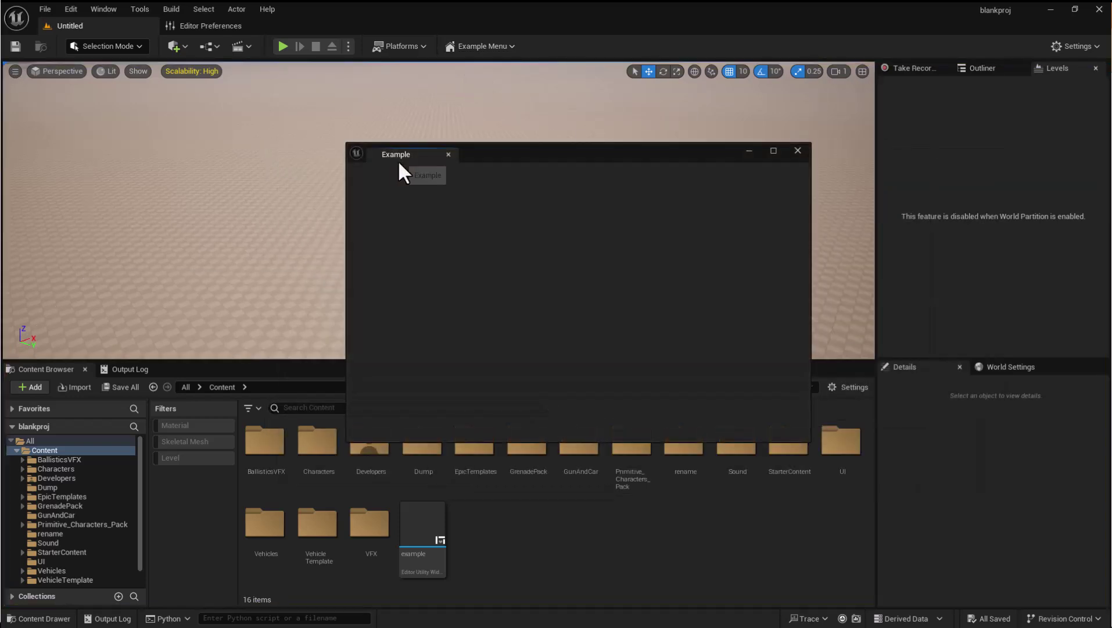
click(449, 155)
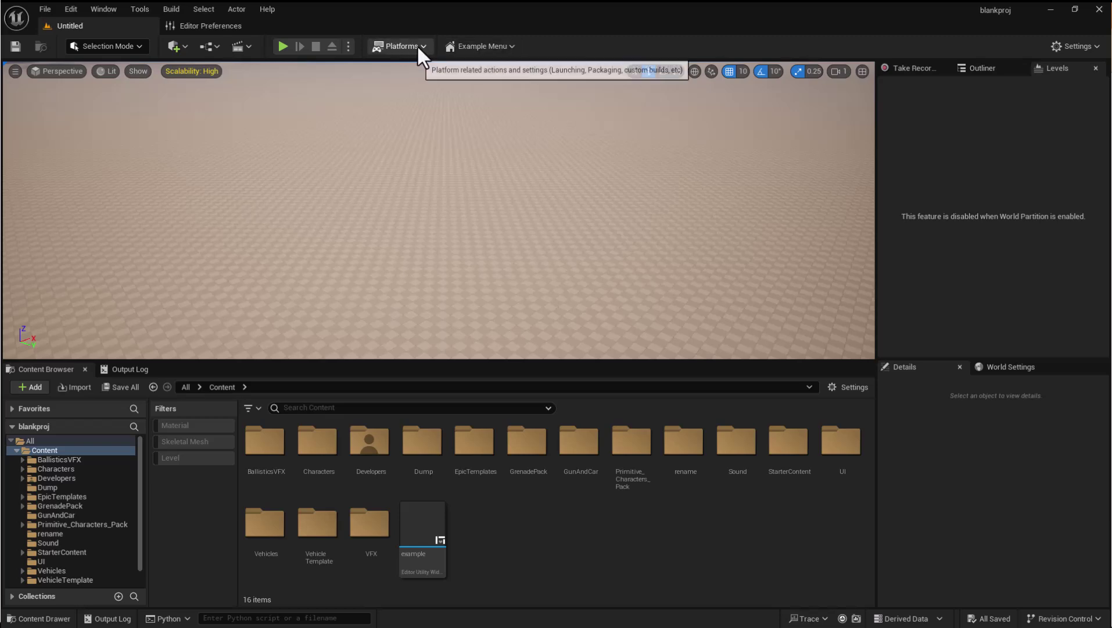
Reopen the Example Menu entries, then restore and re-maximize the editor window.
click(480, 48)
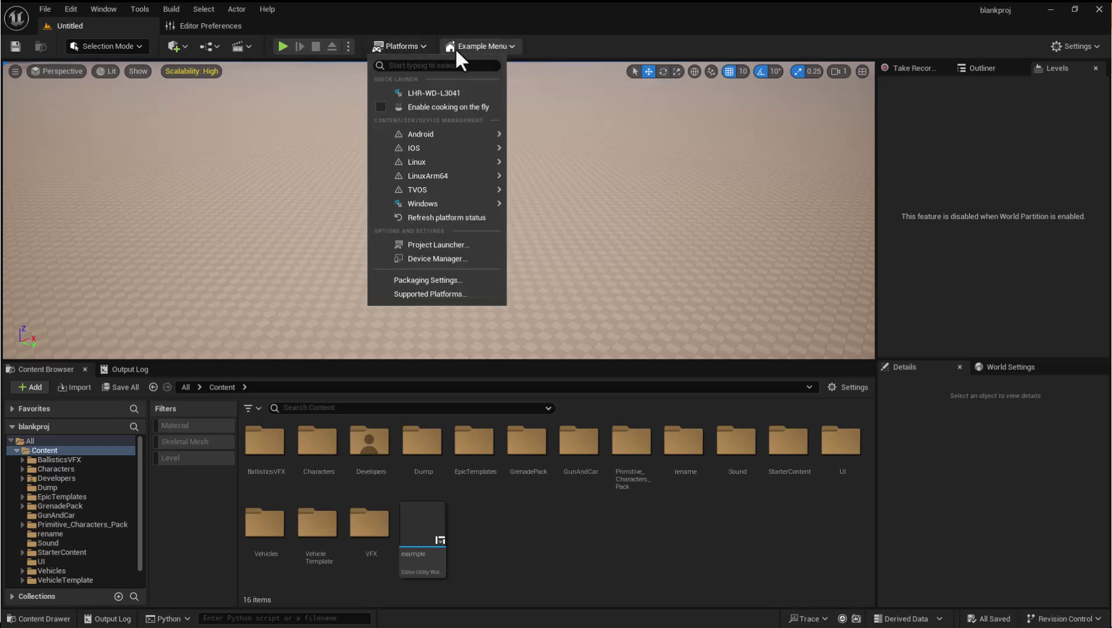
click(476, 48)
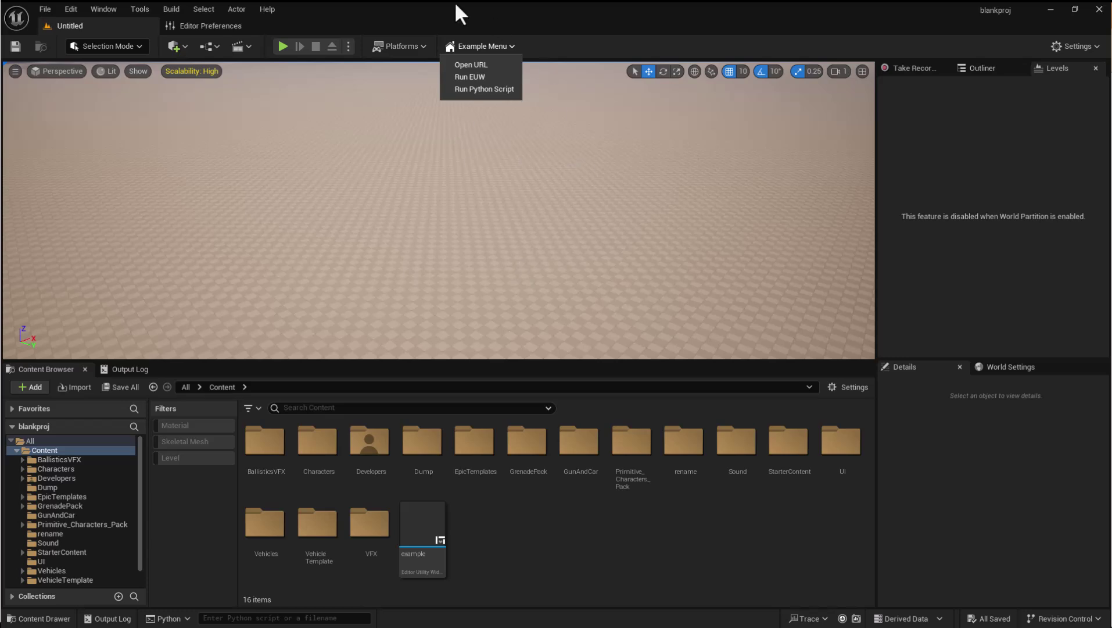
double_click(550, 30)
click(884, 11)
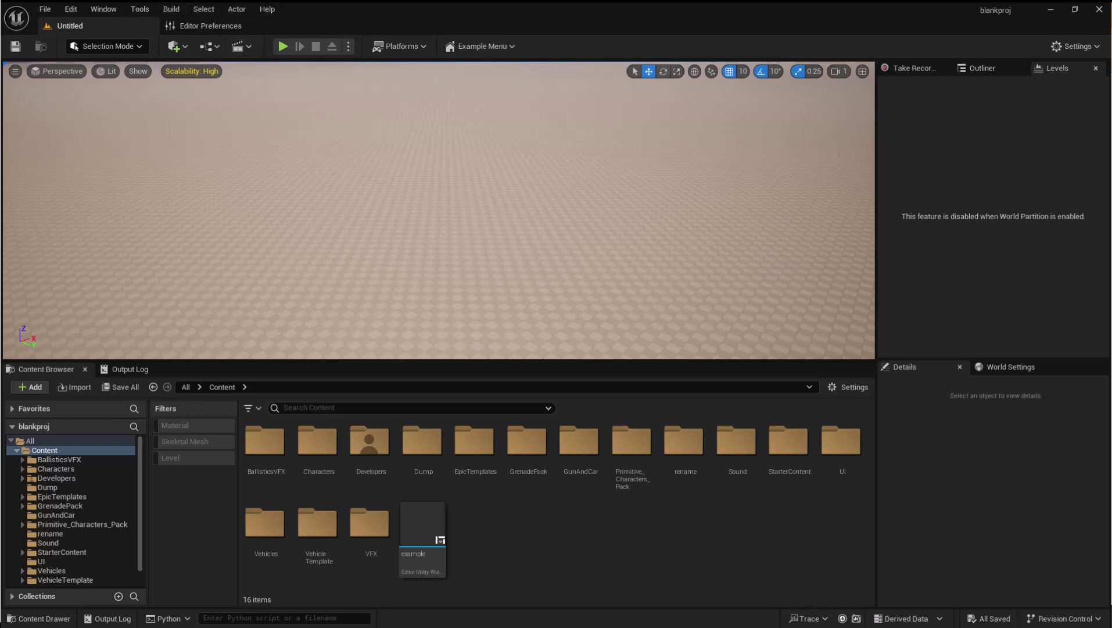
Review the Notepad script from its top lines, then minimize Notepad and focus Unreal's Python field.
key(alt+Tab)
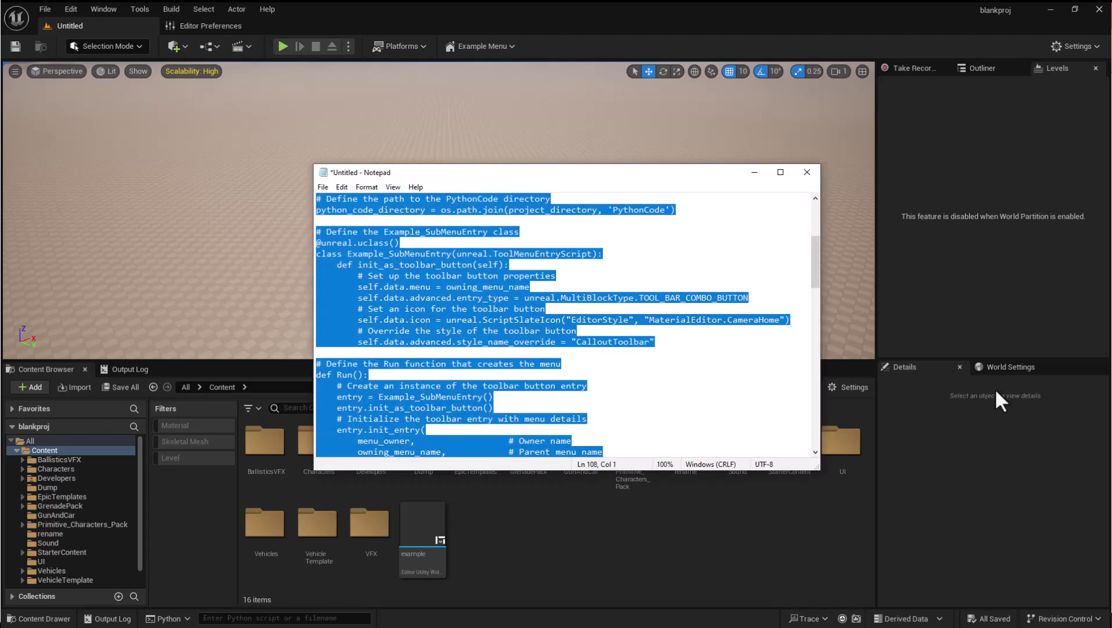
click(410, 286)
scroll(472, 308, up, 5)
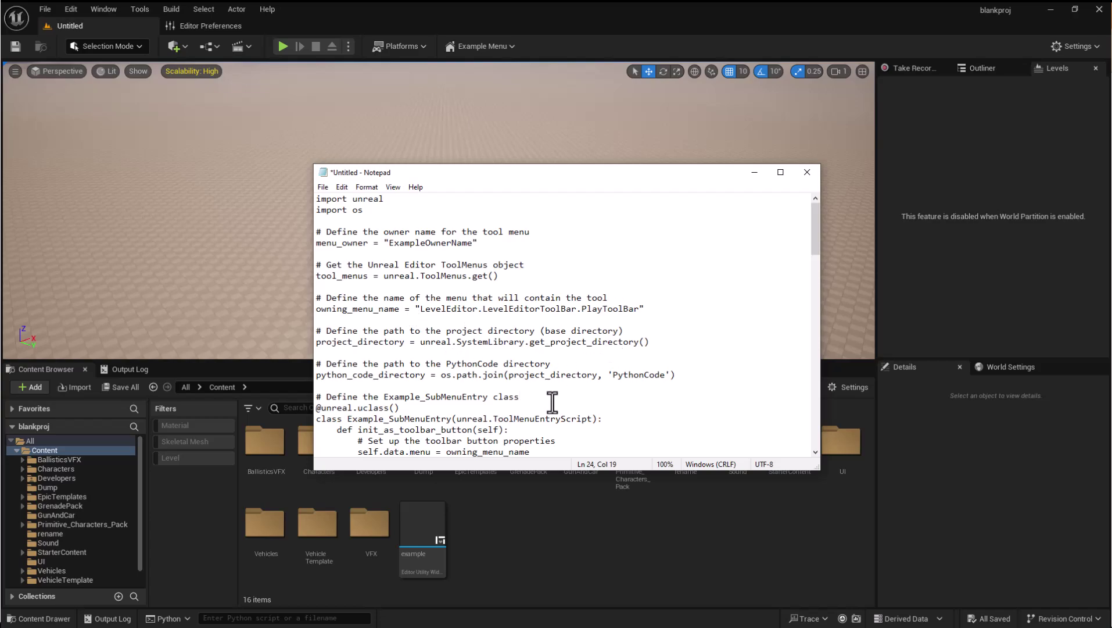
scroll(551, 352, down, 5)
scroll(581, 378, up, 1)
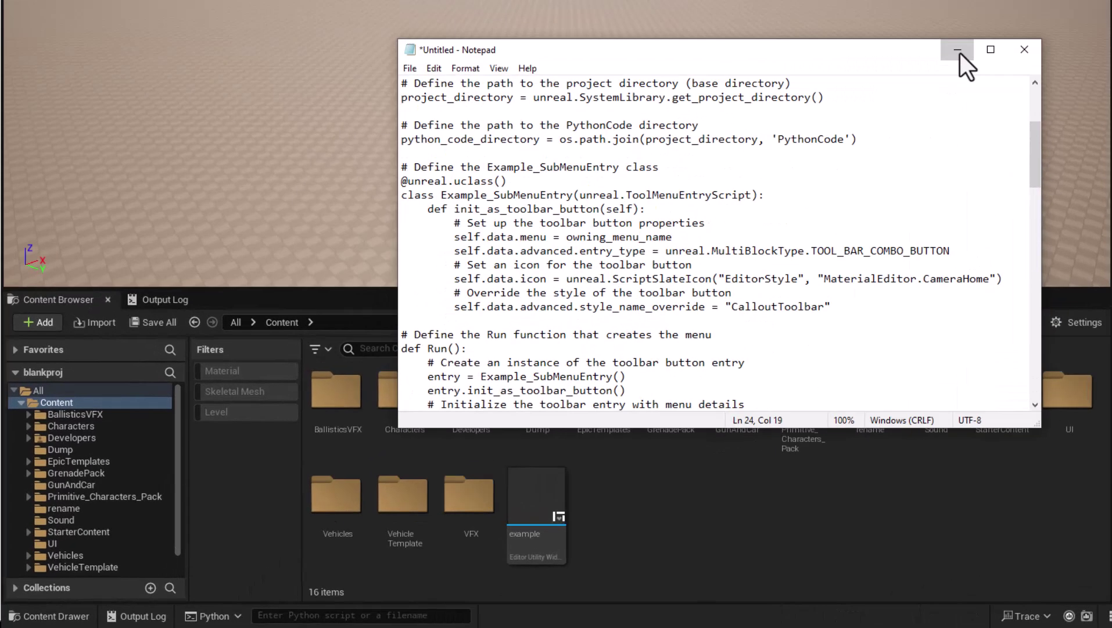
click(960, 53)
click(291, 614)
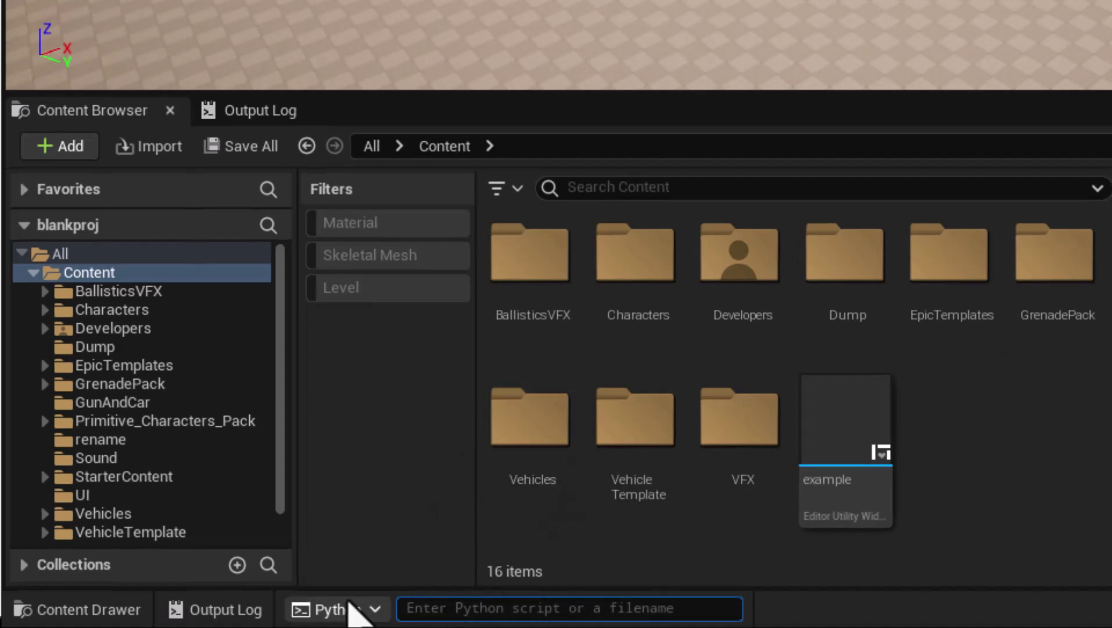
Switch the console to Cmd and run ToolMenus.Edit 1 to enable menu edit mode.
click(357, 609)
click(362, 526)
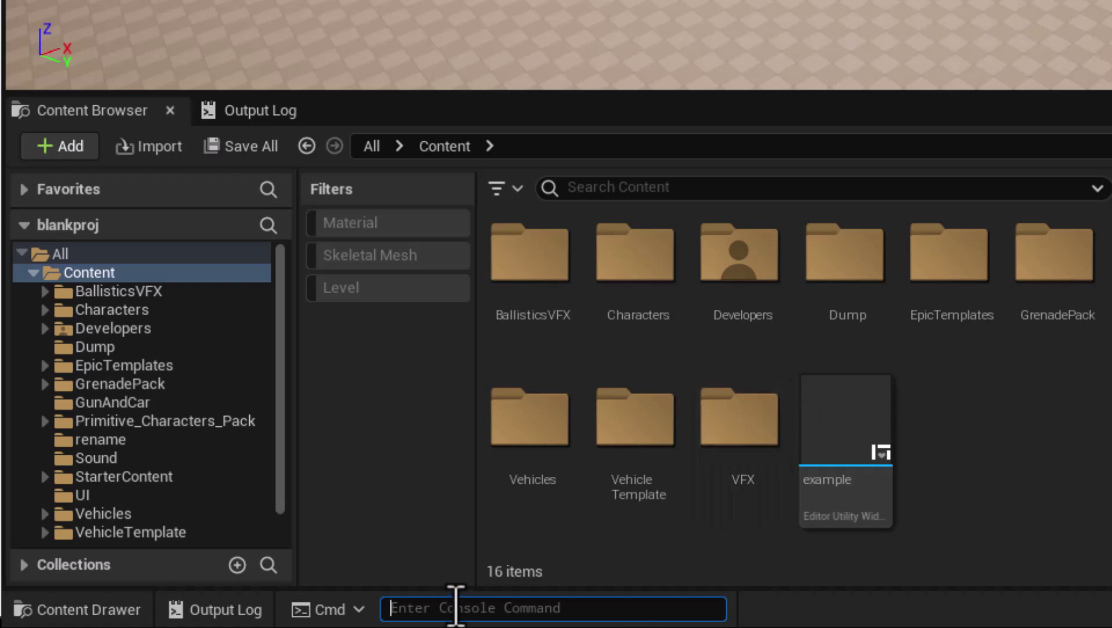
right_click(464, 607)
click(533, 531)
text(1)
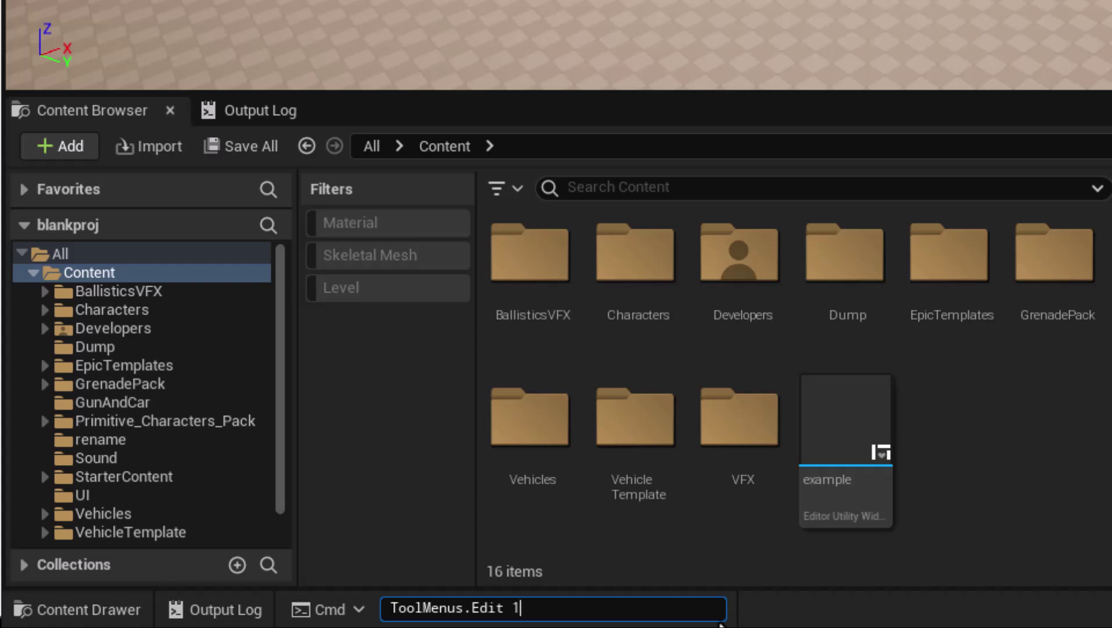
key(Return)
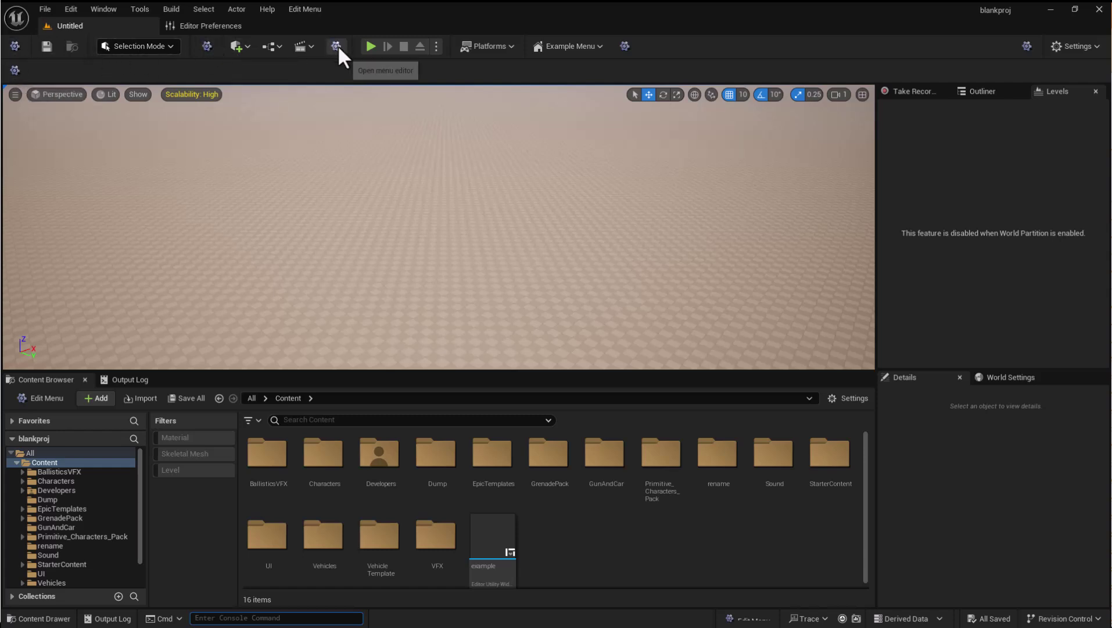
In the AssetsToolBar Edit Menu, hide Blueprints, move VR Mode above Cinematics, and close it.
click(208, 45)
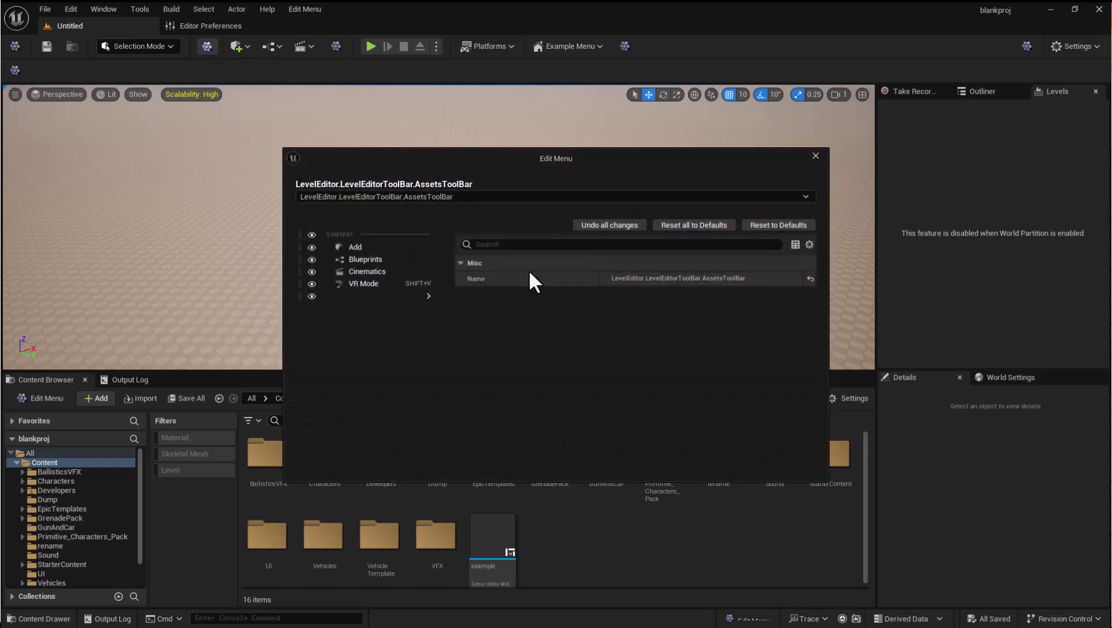
click(312, 258)
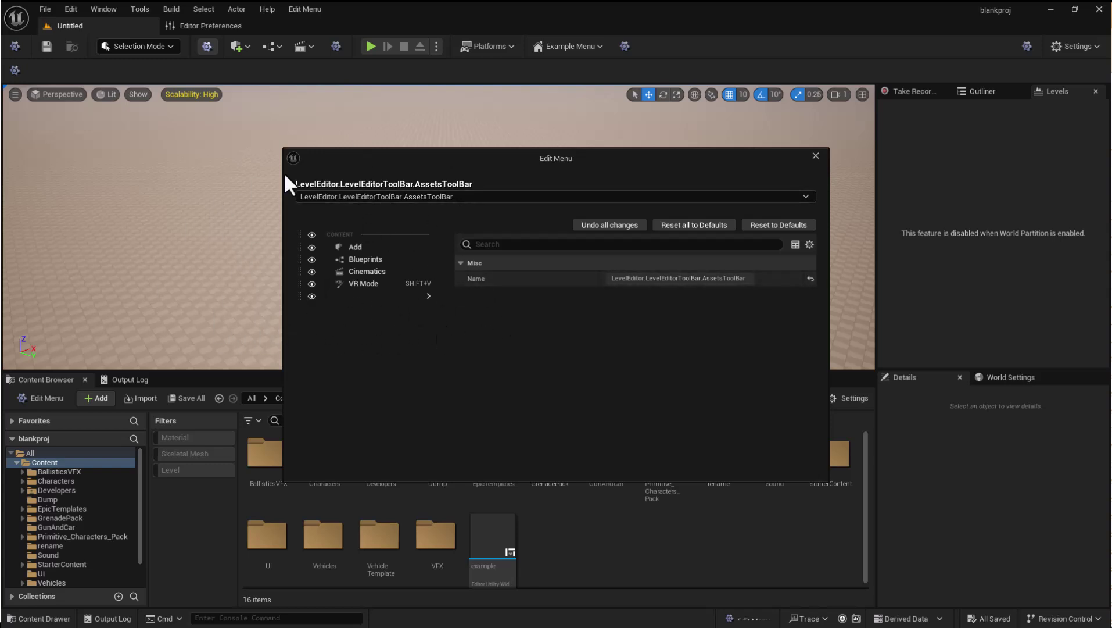
mouse_move(368, 281)
mouse_down()
mouse_move(369, 244)
mouse_move(361, 275)
mouse_move(372, 269)
mouse_up()
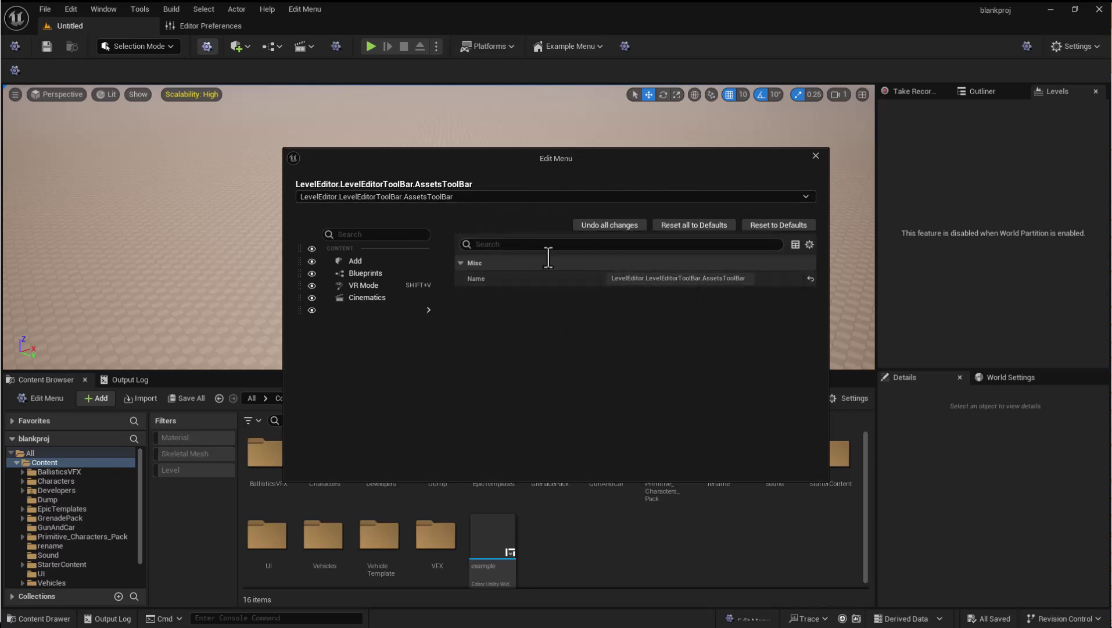
click(821, 158)
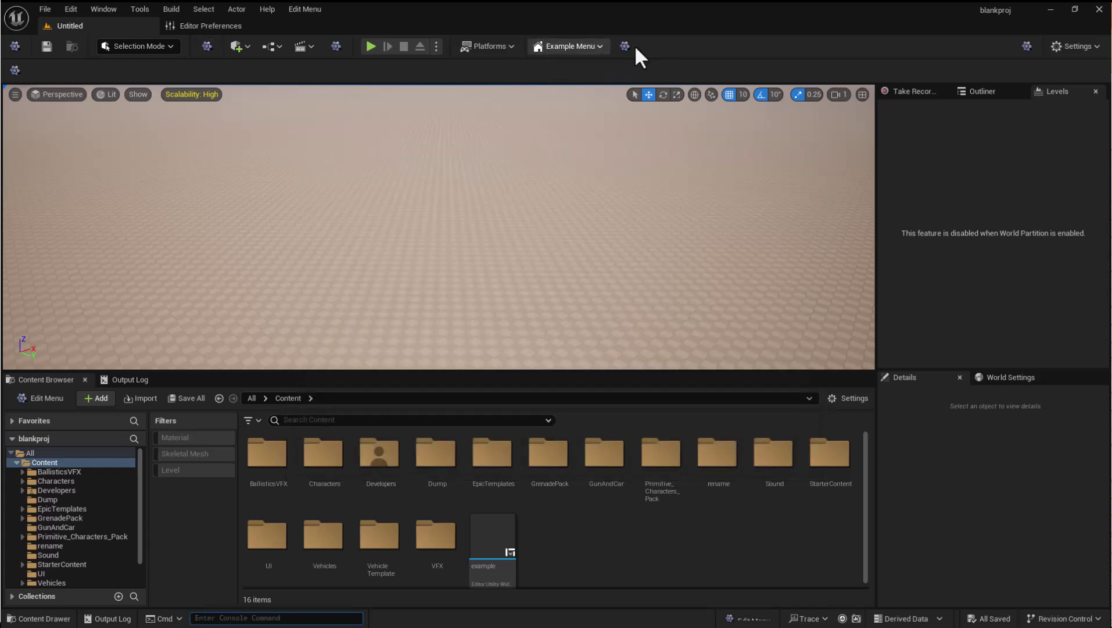
Open the Example Menu's menu editor and drag the Open URL entry to reorder it.
click(597, 46)
click(554, 64)
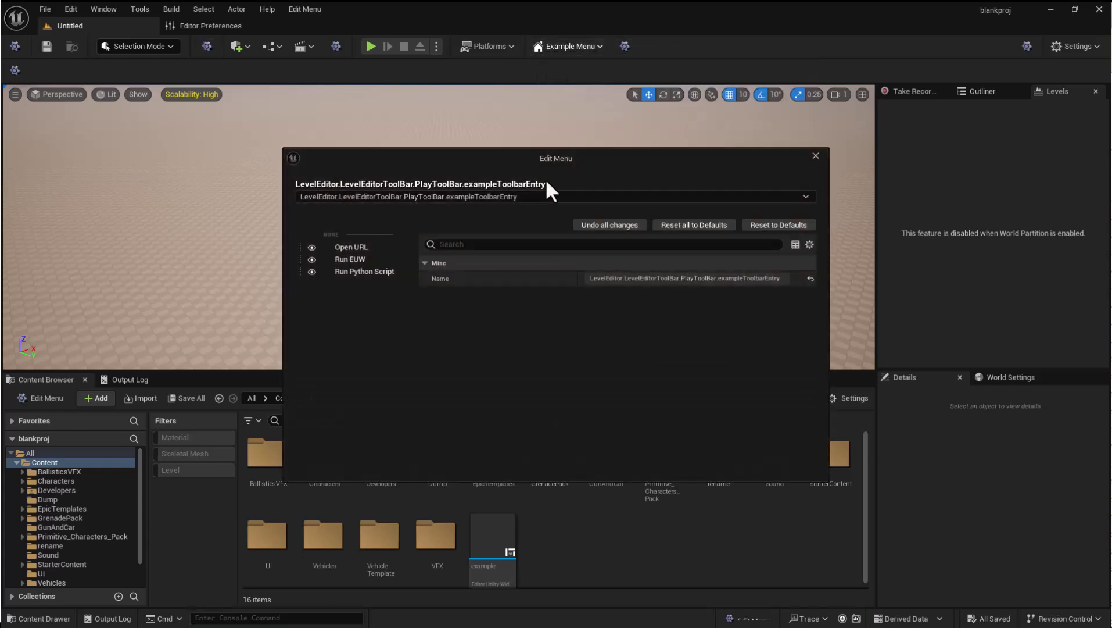
drag(353, 248, 408, 289)
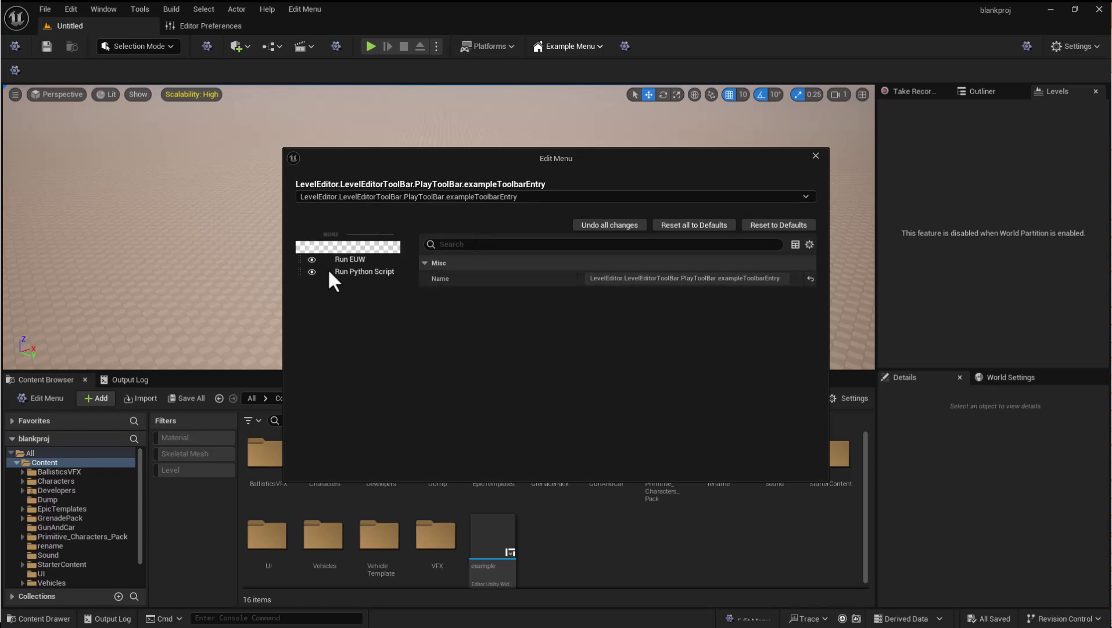
drag(333, 263, 347, 266)
Open the User toolbar section's menu editor and view its list of menu names.
click(625, 46)
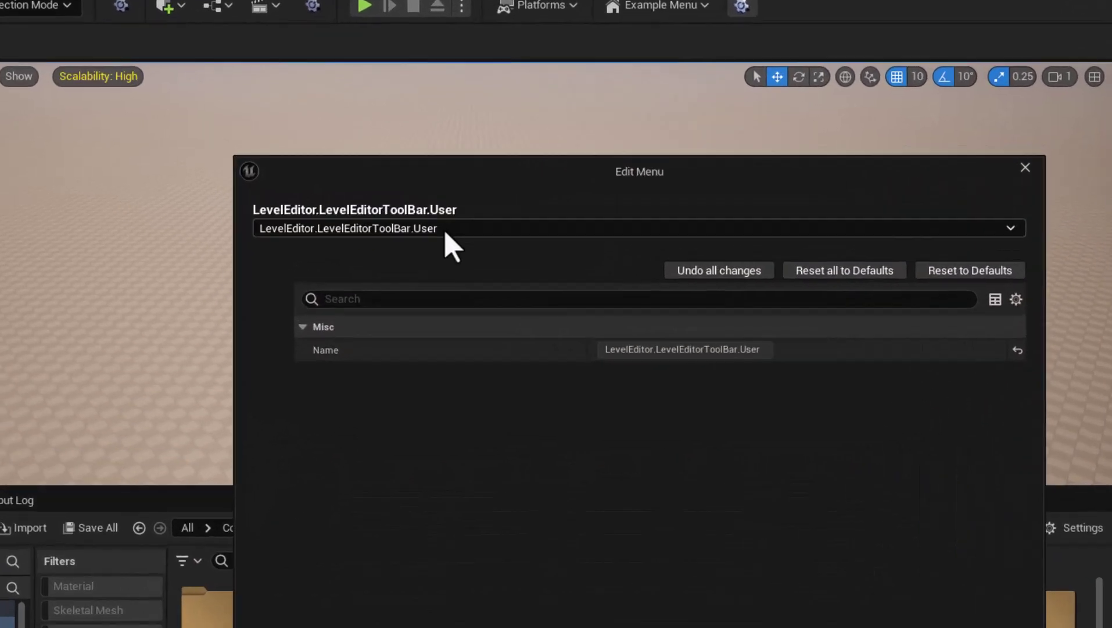
click(426, 197)
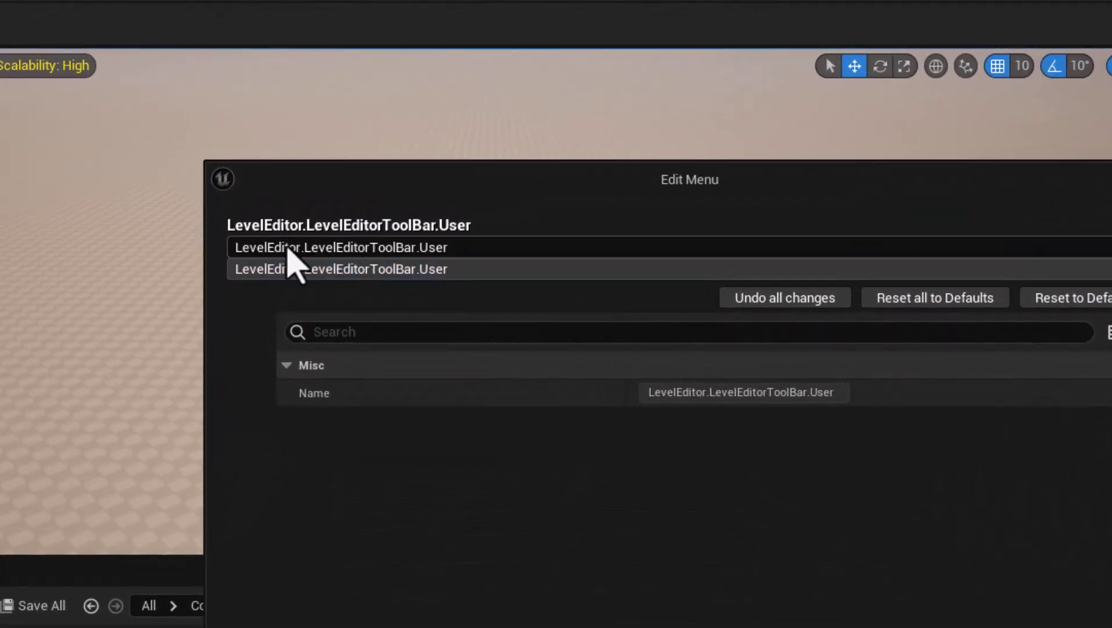
click(270, 251)
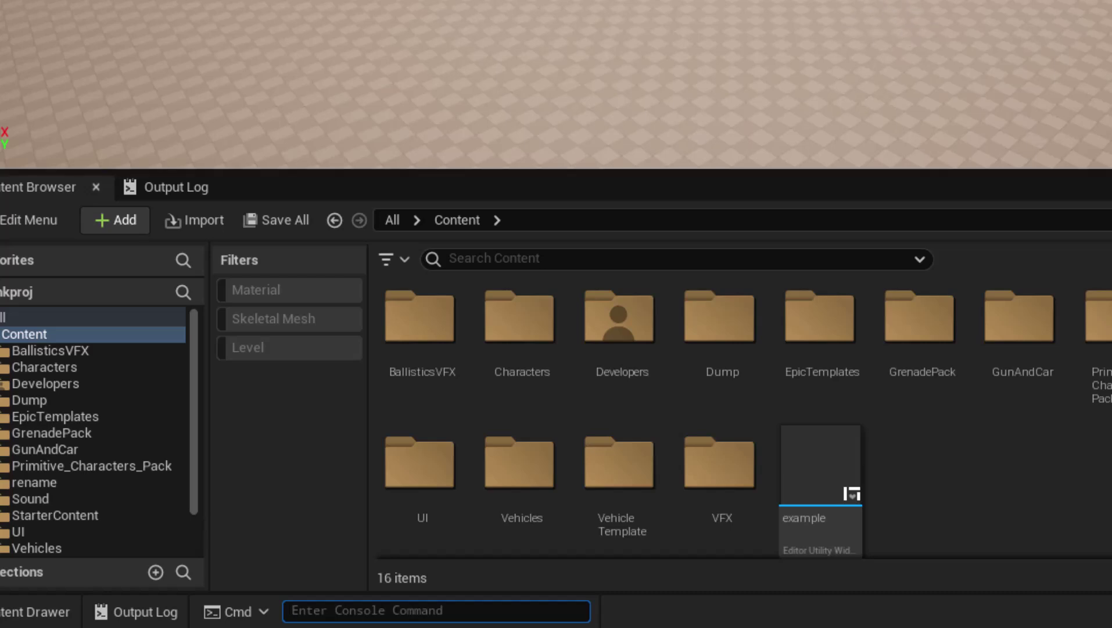
key(Escape)
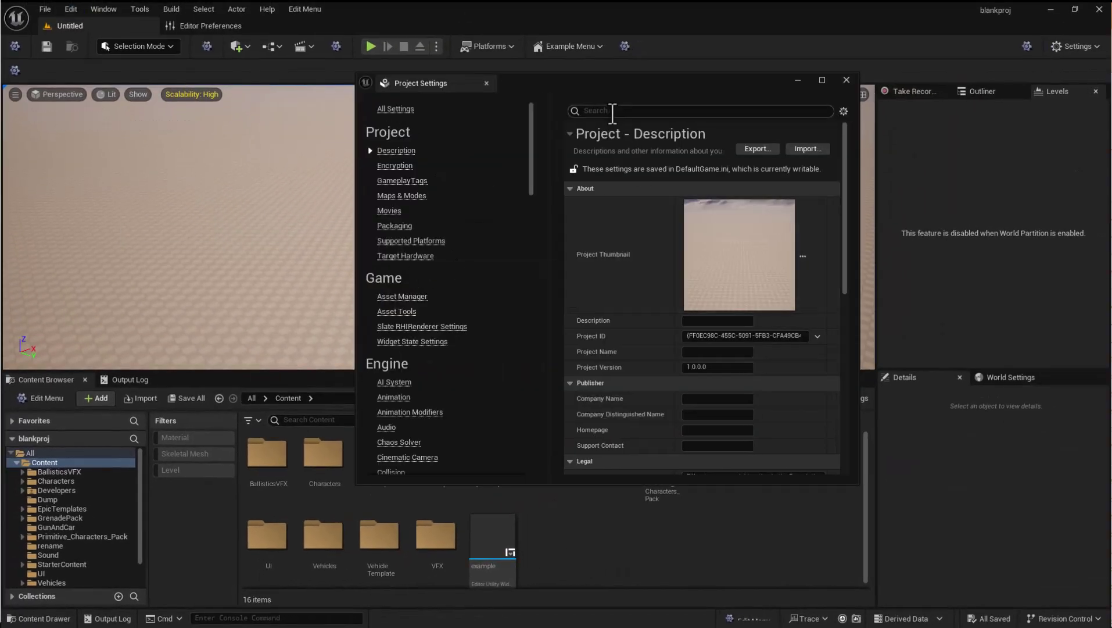
text(startup)
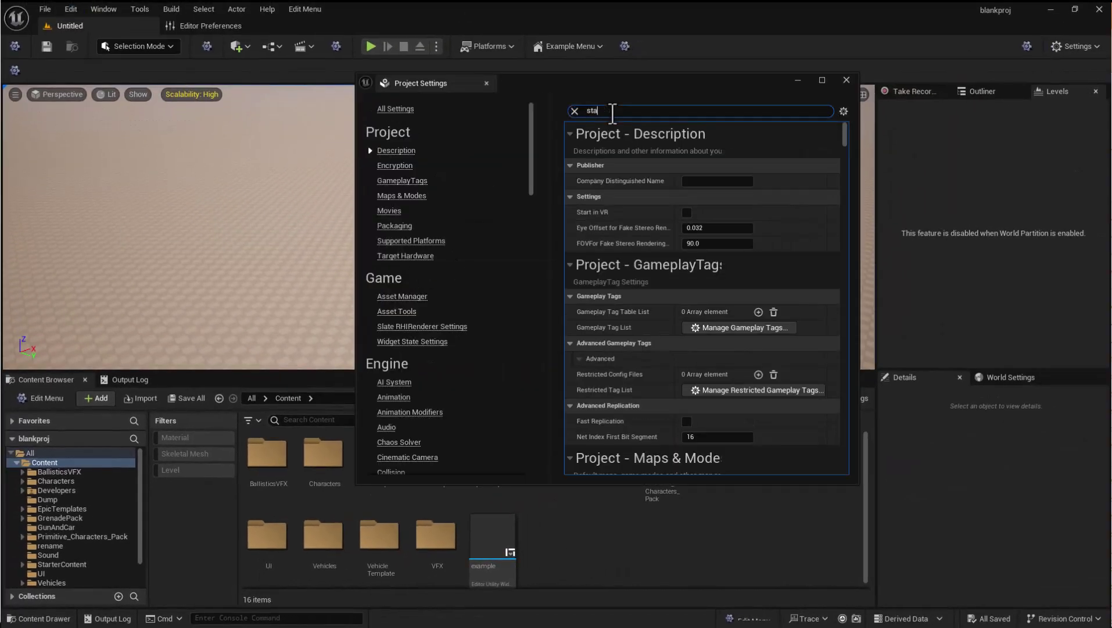
click(822, 81)
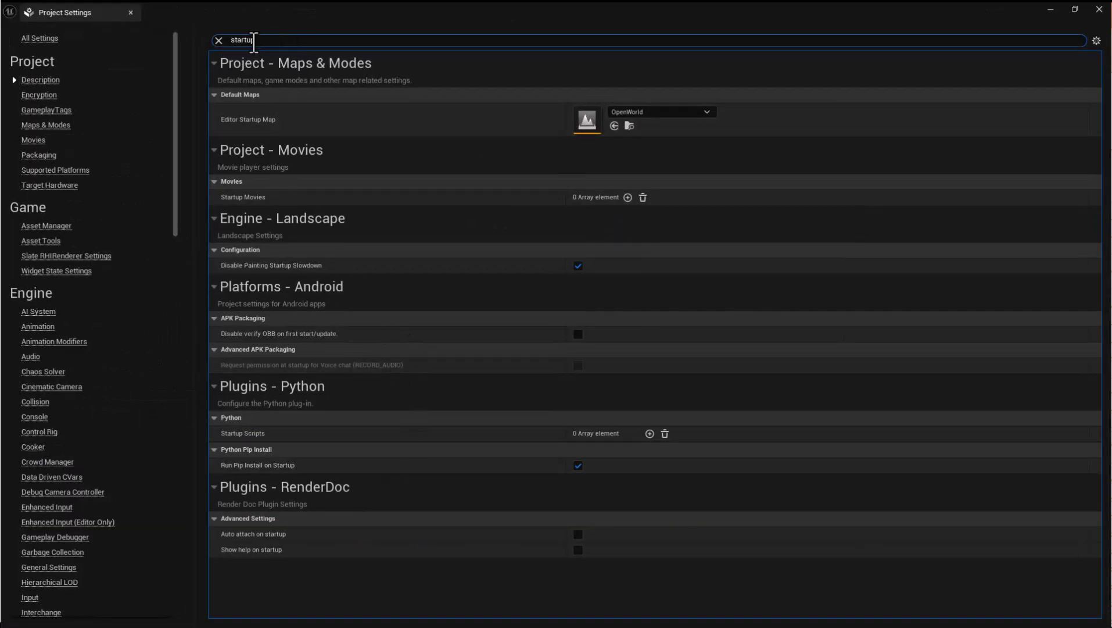
click(305, 44)
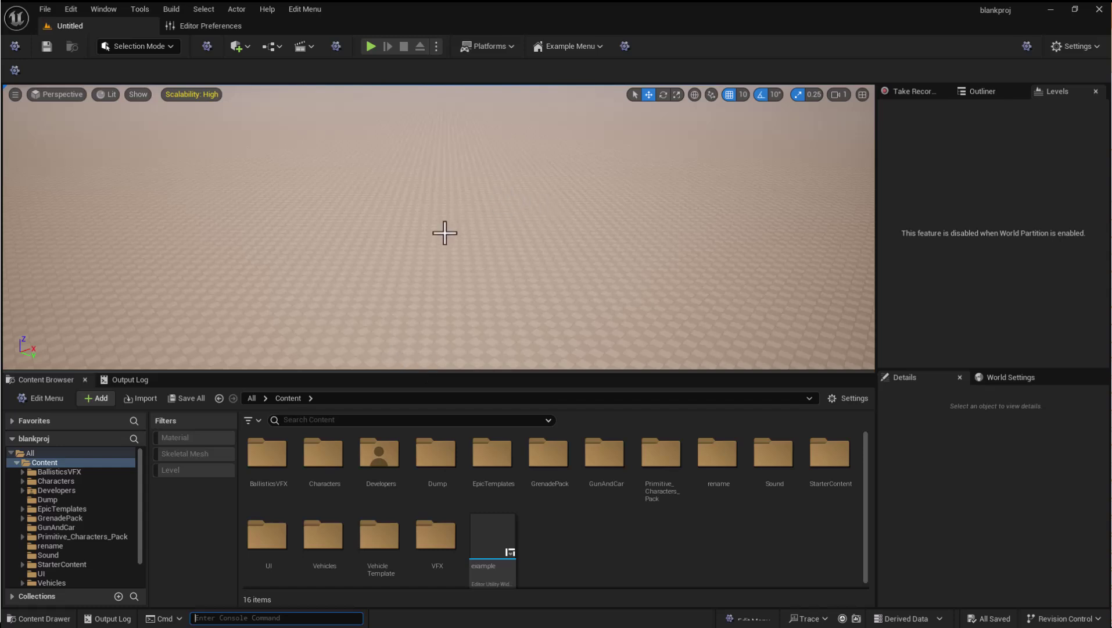
Recall the ToolMenus.Edit command, change 1 to 0, and run it to exit menu edit mode.
click(272, 614)
text(ToolMenus.Edit 1)
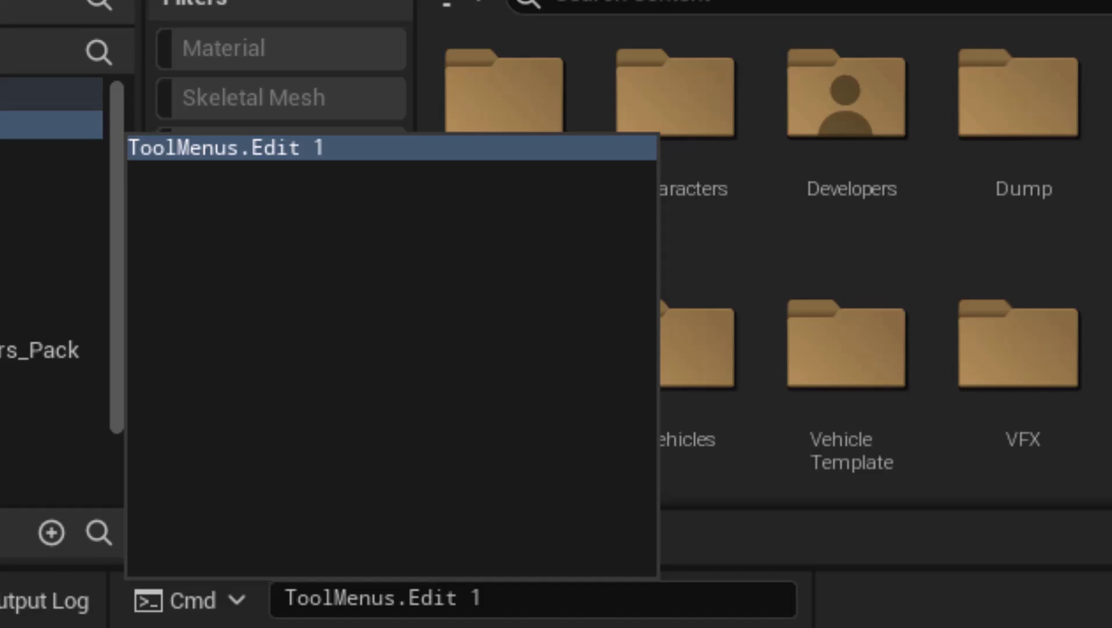
click(491, 593)
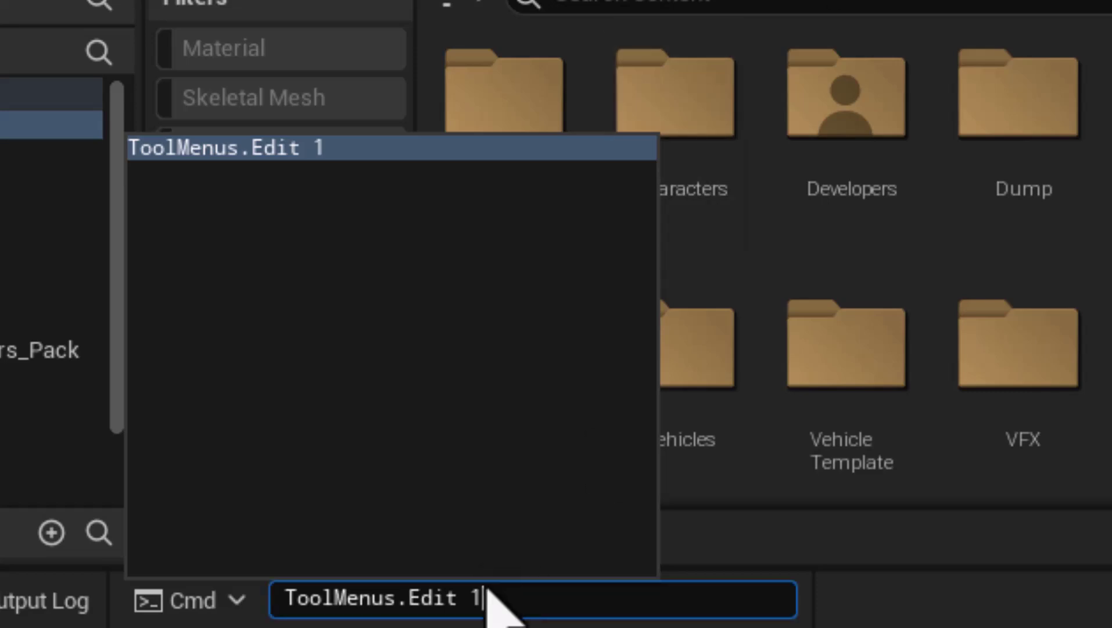
key(BackSpace)
text(0)
key(Return)
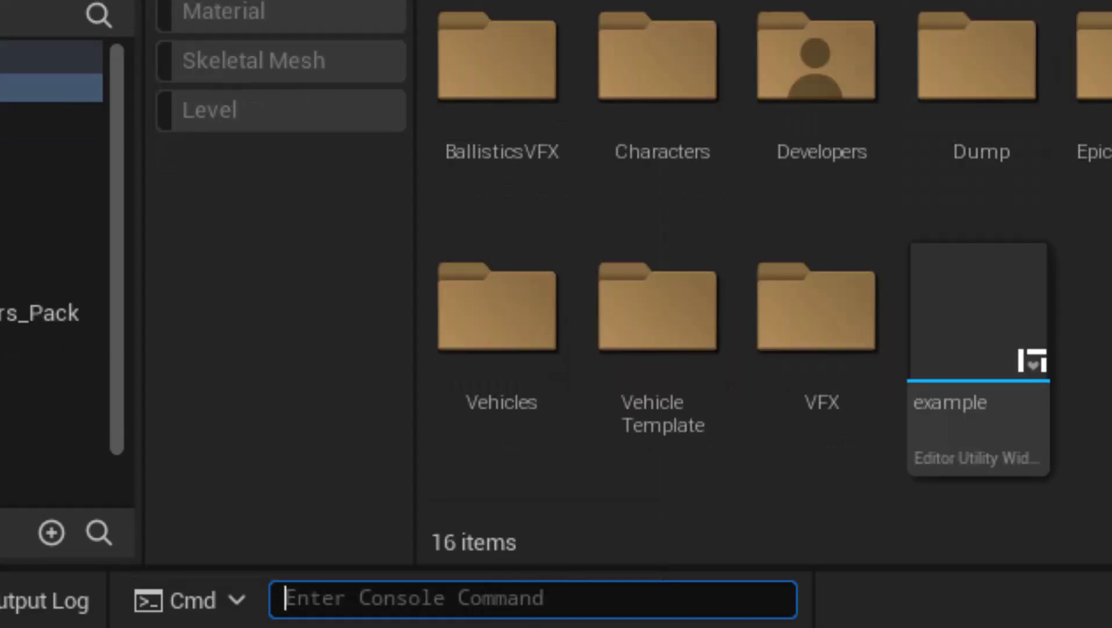